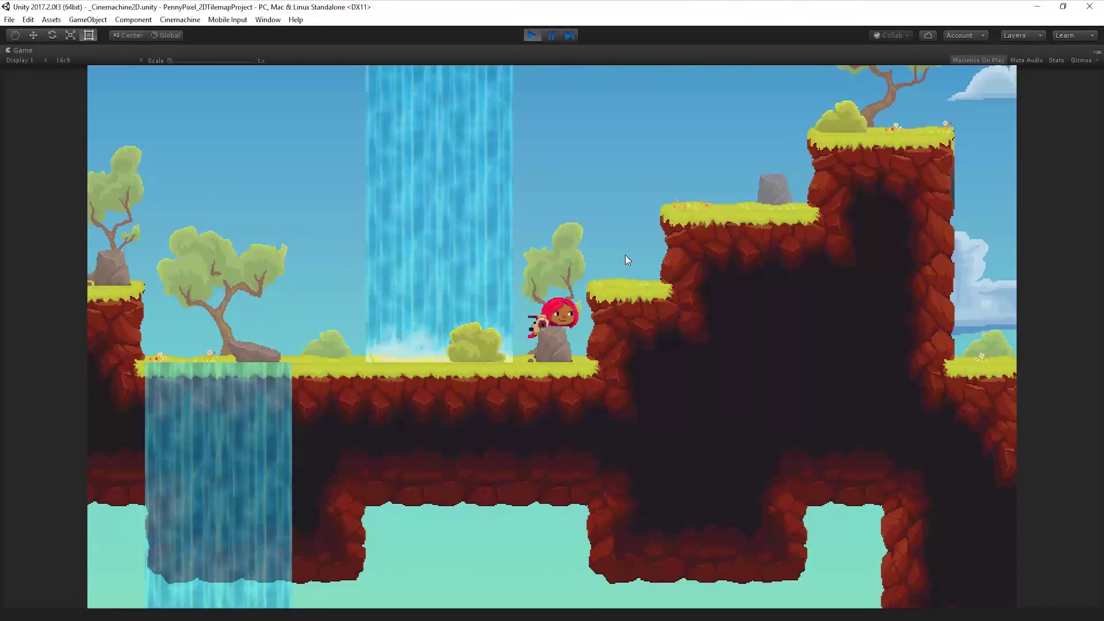
Step: Run PennyPixel left and right, jumping twice, to watch the parented camera follow her
key(Left)
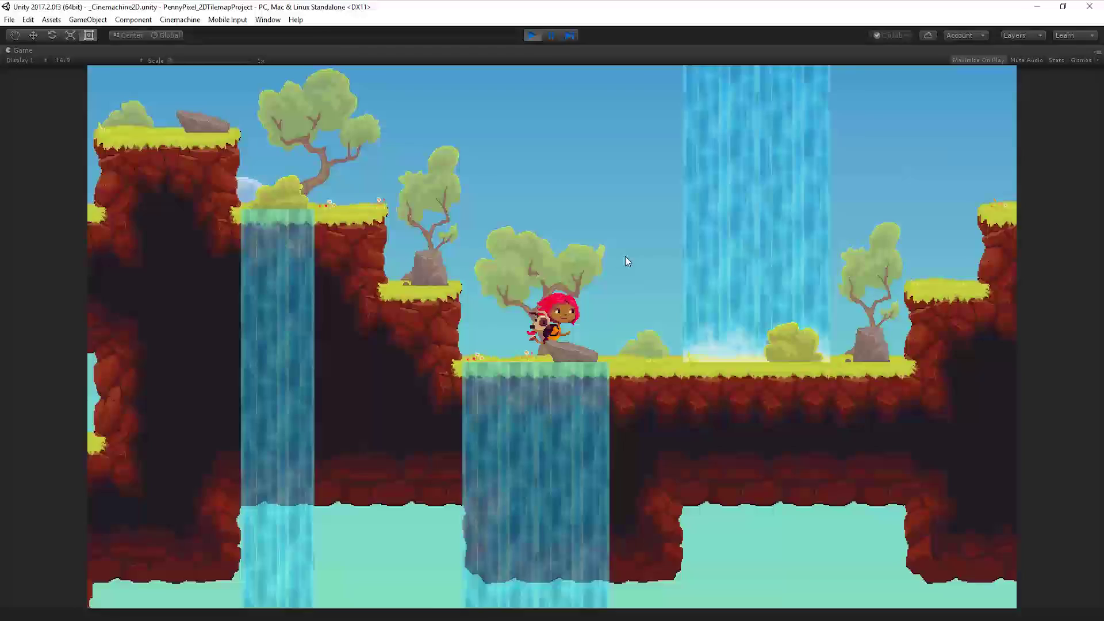
key(space)
key(Right)
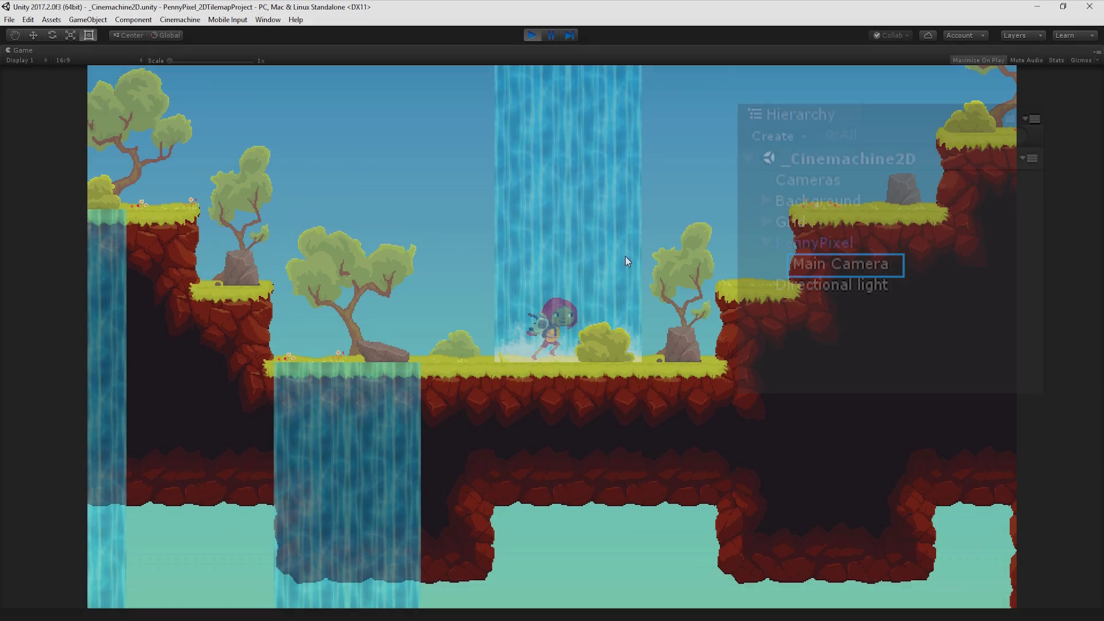
key(space)
key(Right)
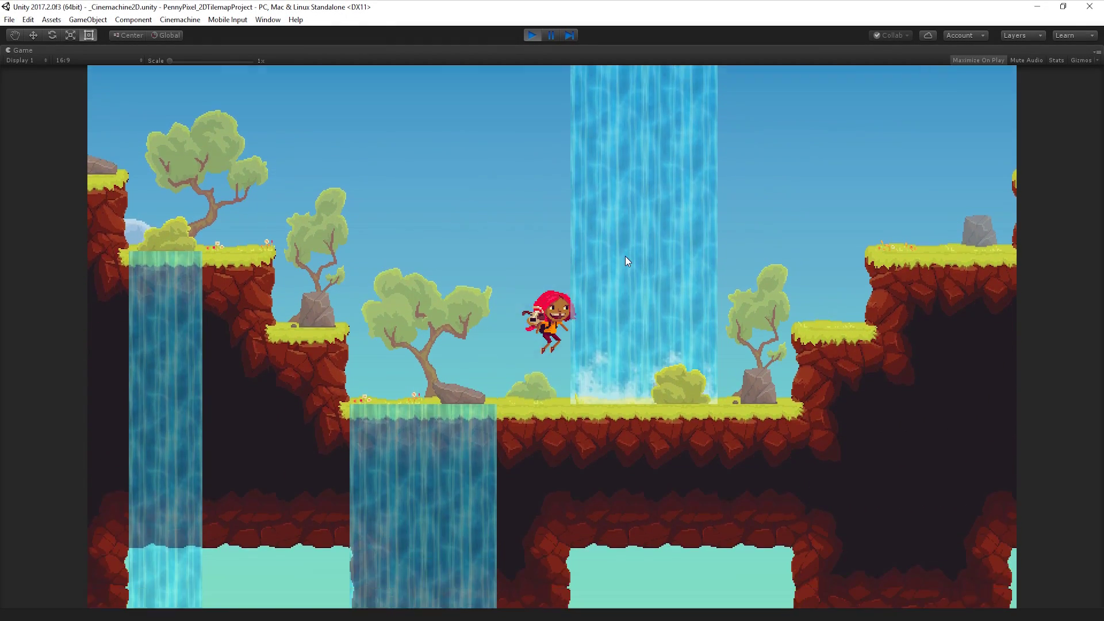
key(Left)
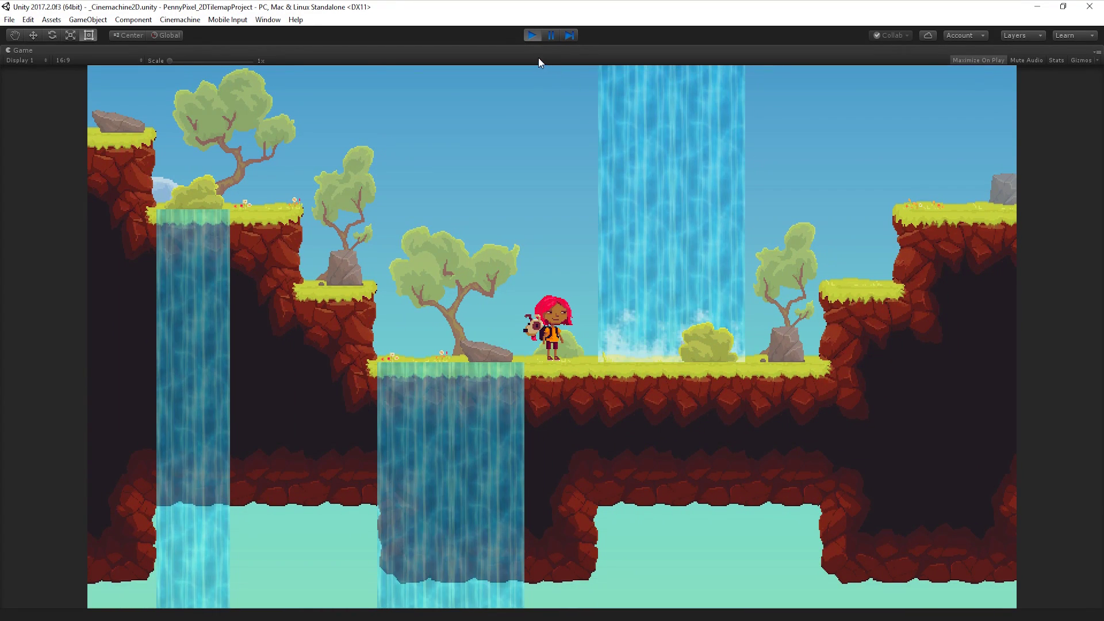
Step: Stop Play mode and move Main Camera from under PennyPixel to the scene root
click(531, 36)
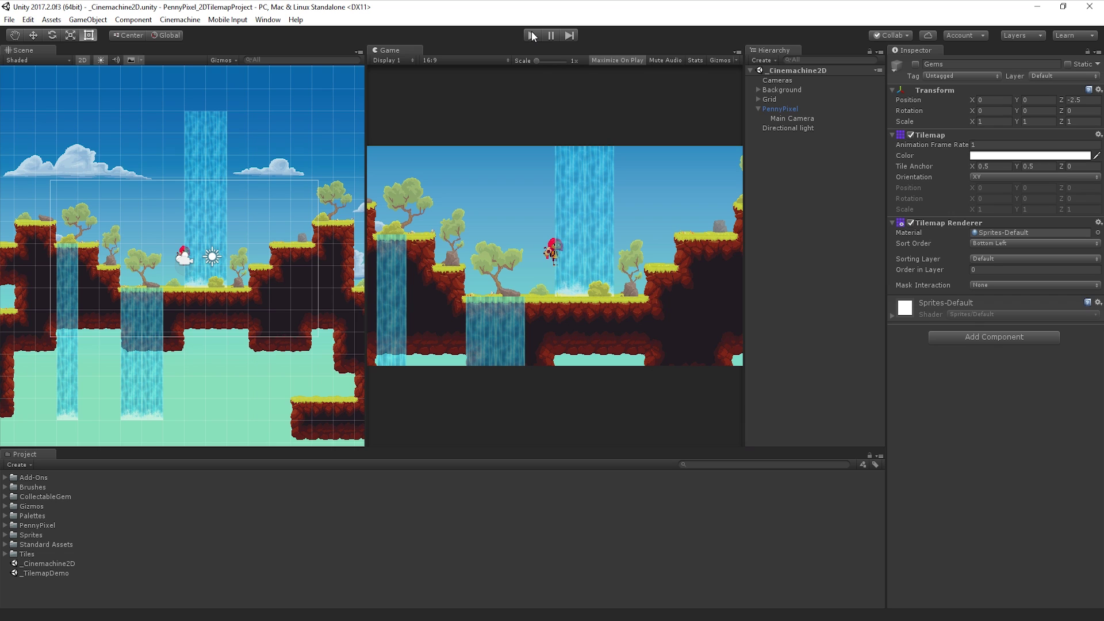
drag(795, 112, 796, 143)
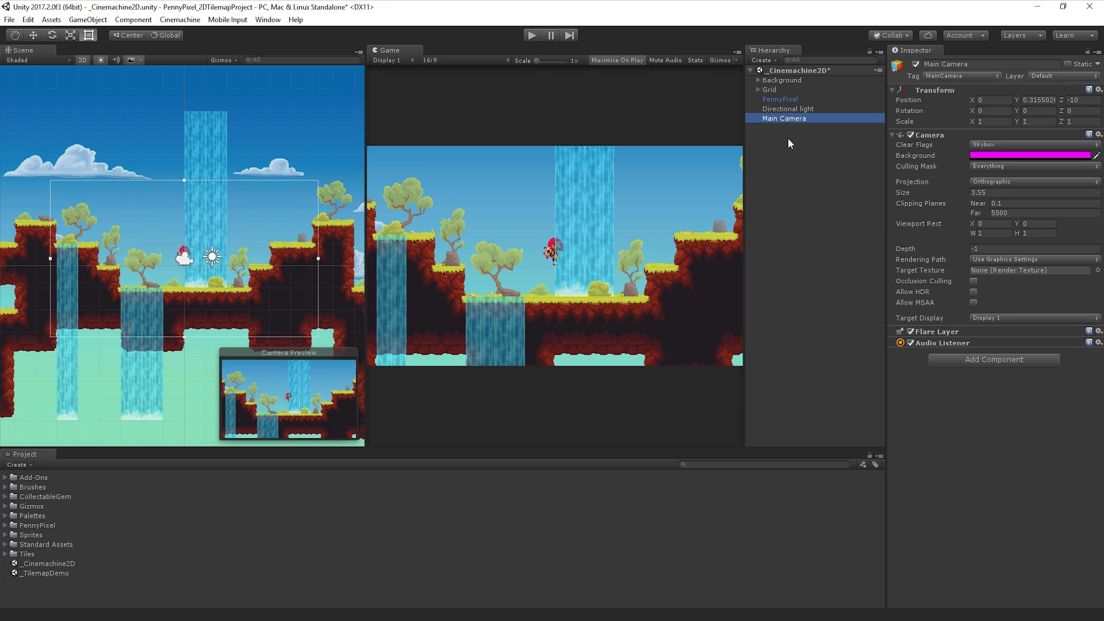
click(764, 161)
click(179, 20)
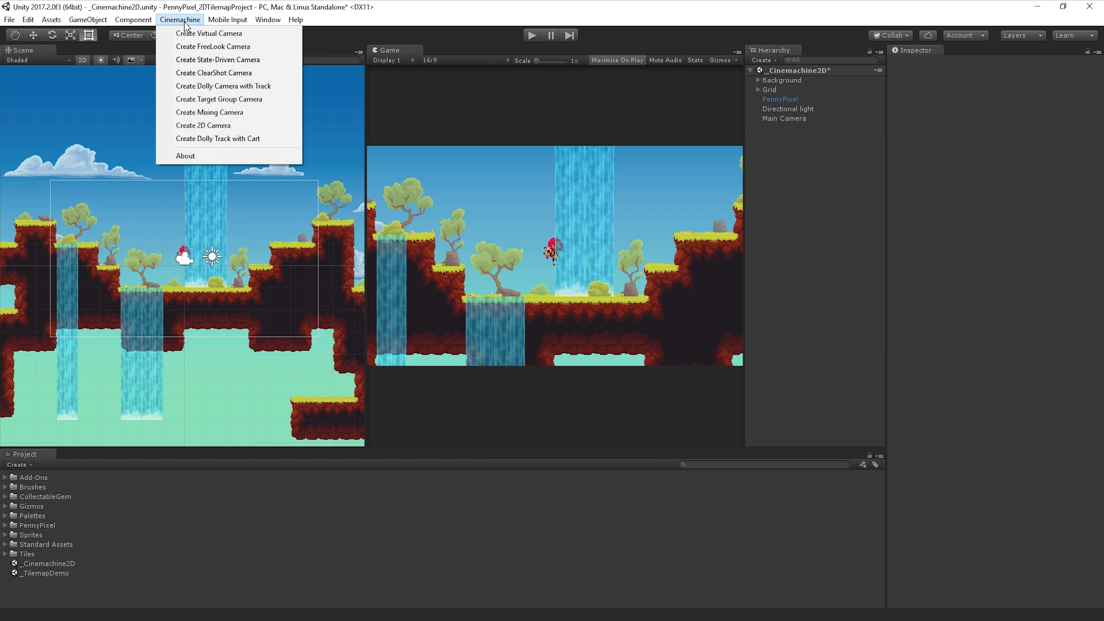
Step: Create the 2D camera CM vcam1, make it follow PennyPixel, and lower its orthographic size
click(216, 125)
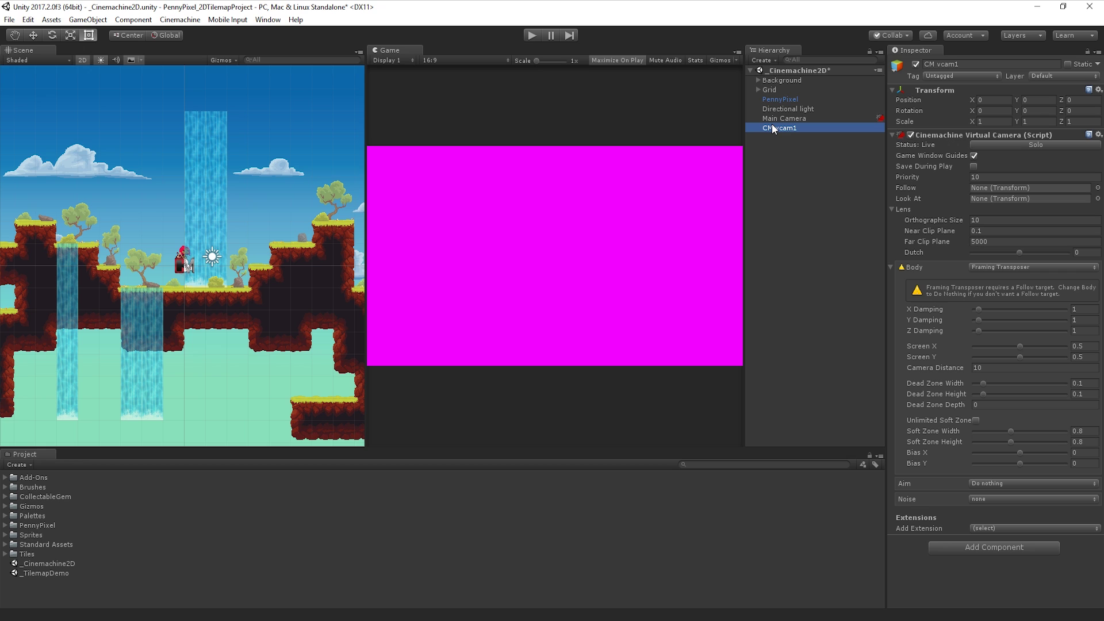
drag(778, 103, 974, 194)
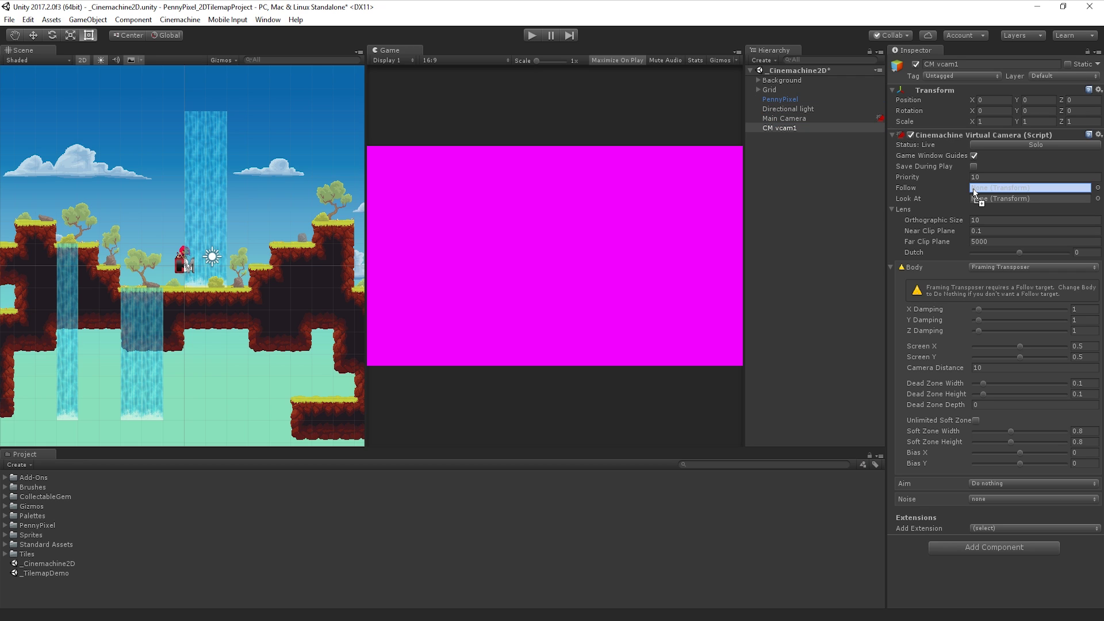
drag(973, 188, 974, 188)
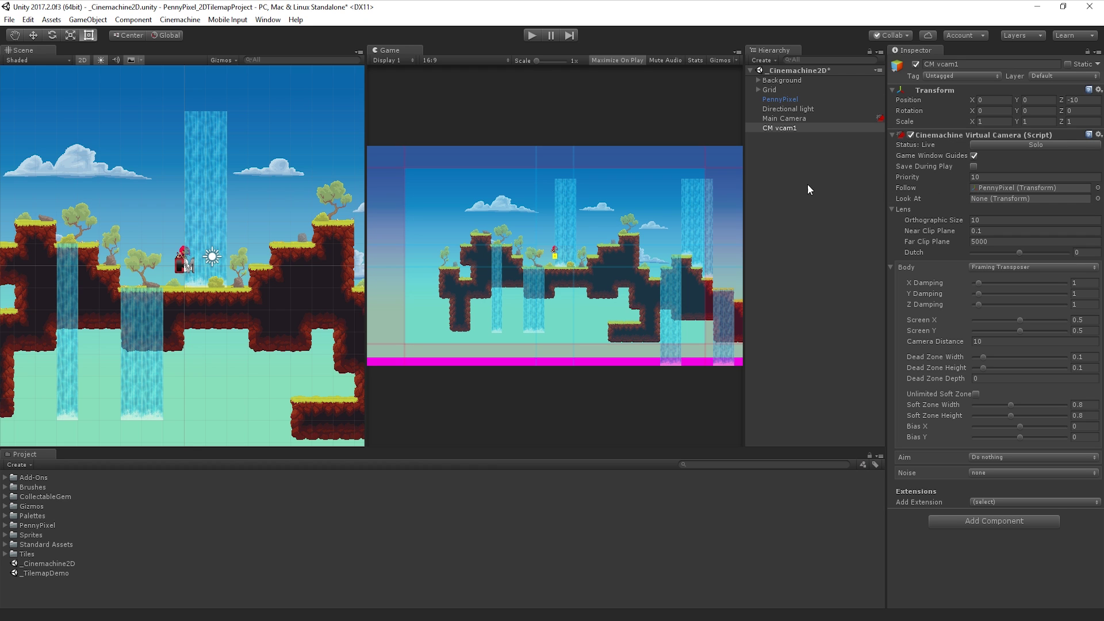
drag(914, 221, 869, 222)
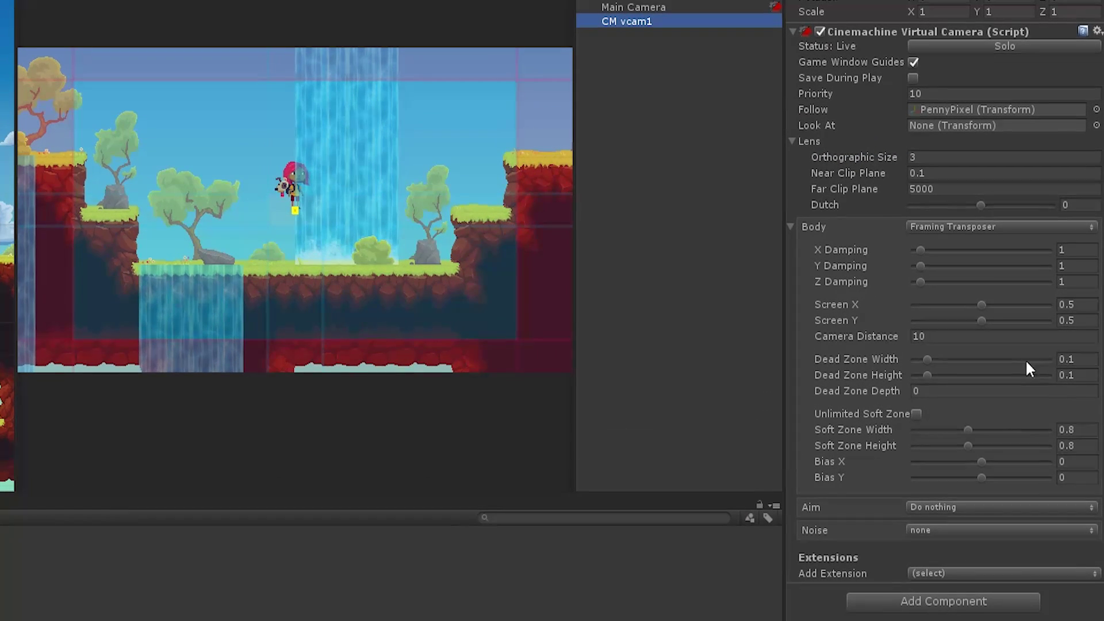
Step: Set dead zone width to 0.25 and shift Screen X so PennyPixel sits left of centre
click(1083, 357)
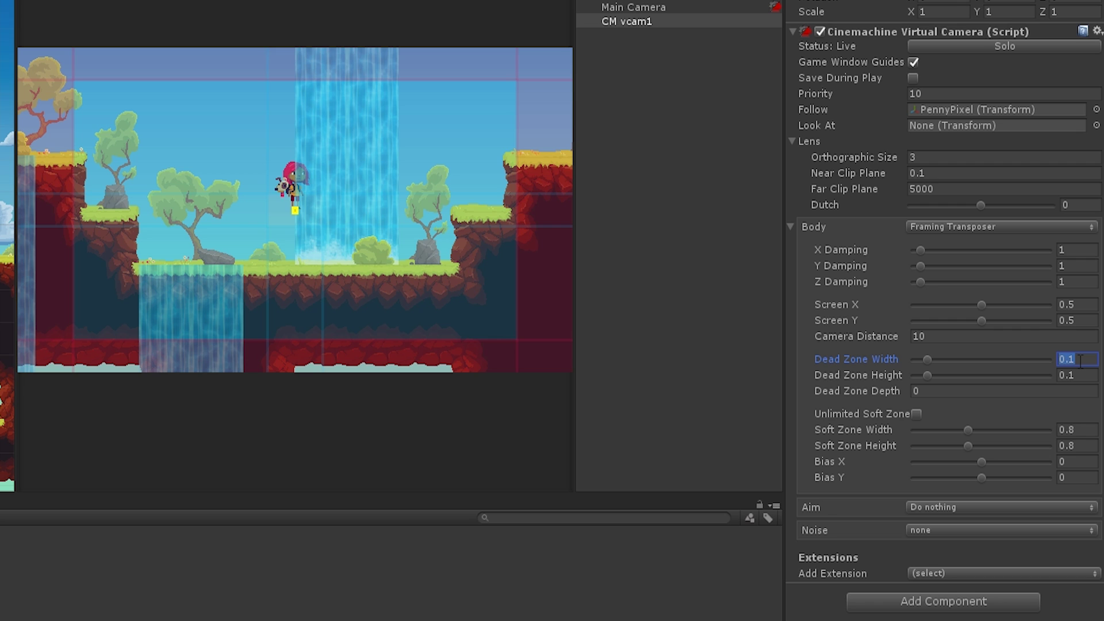
text(0.2)
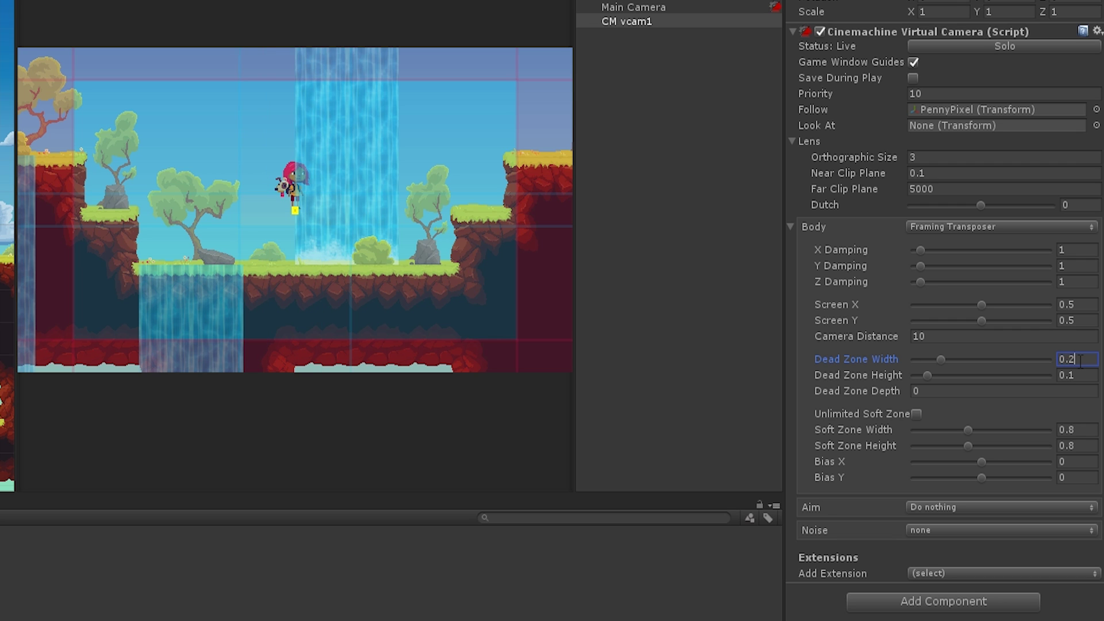
text(5)
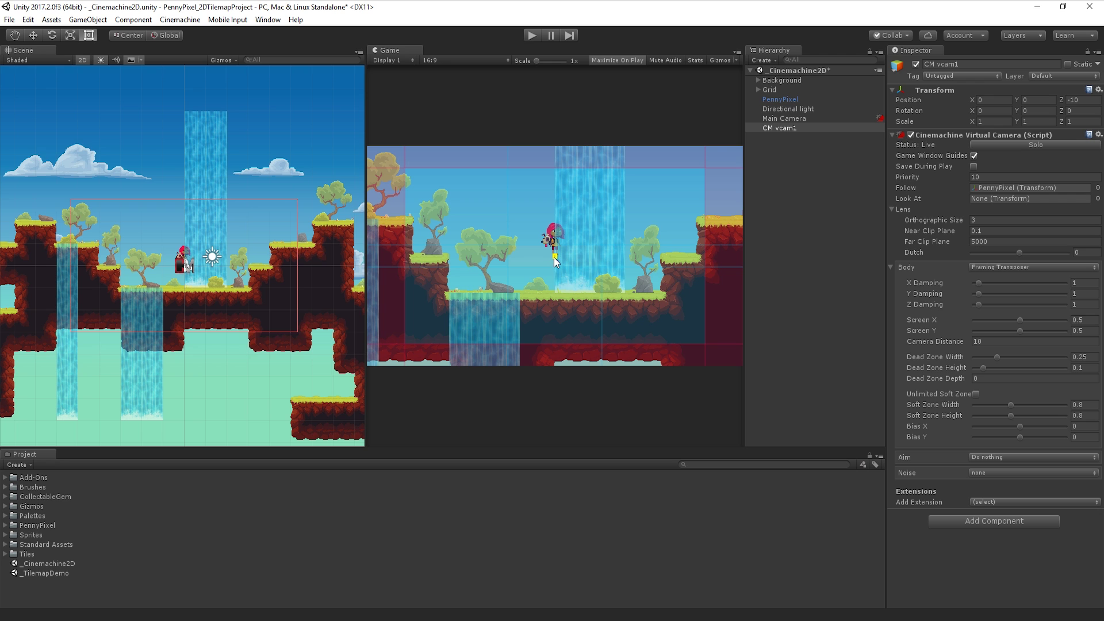
drag(559, 249, 428, 257)
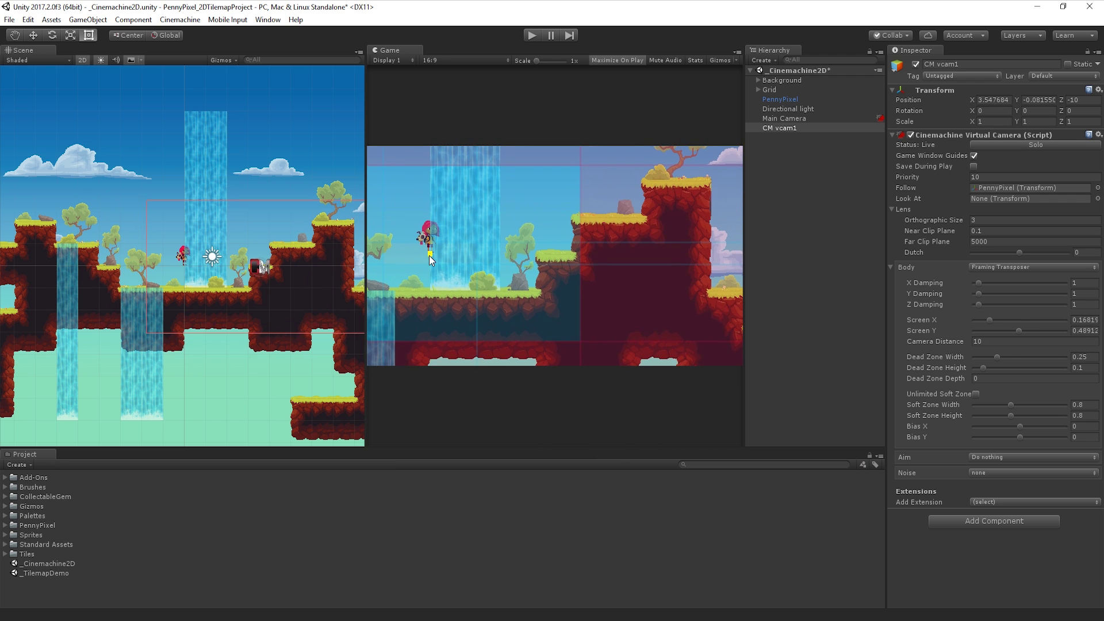
Step: Enter Play mode and run PennyPixel back and forth, jumping up the platforms
click(528, 32)
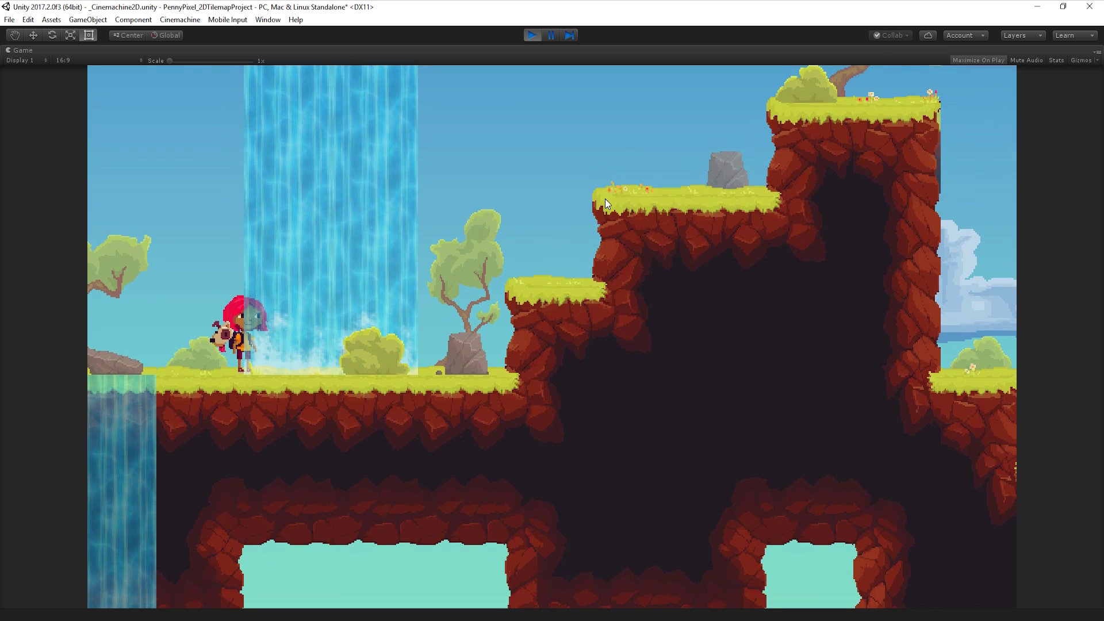
key(Right)
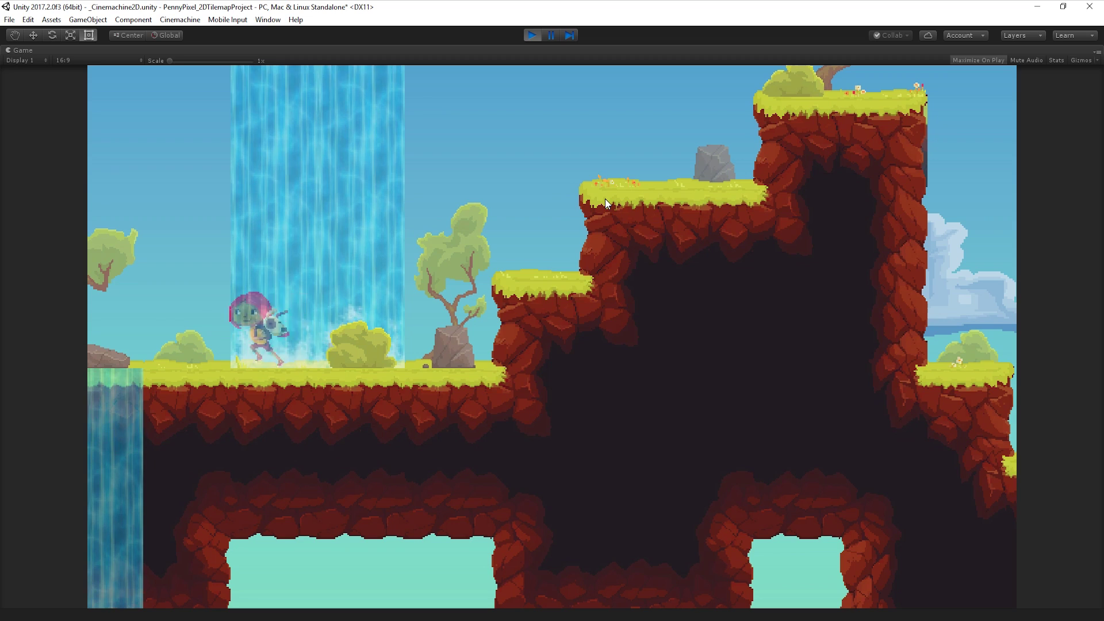
key(Left)
key(Right)
key(Left)
key(Right)
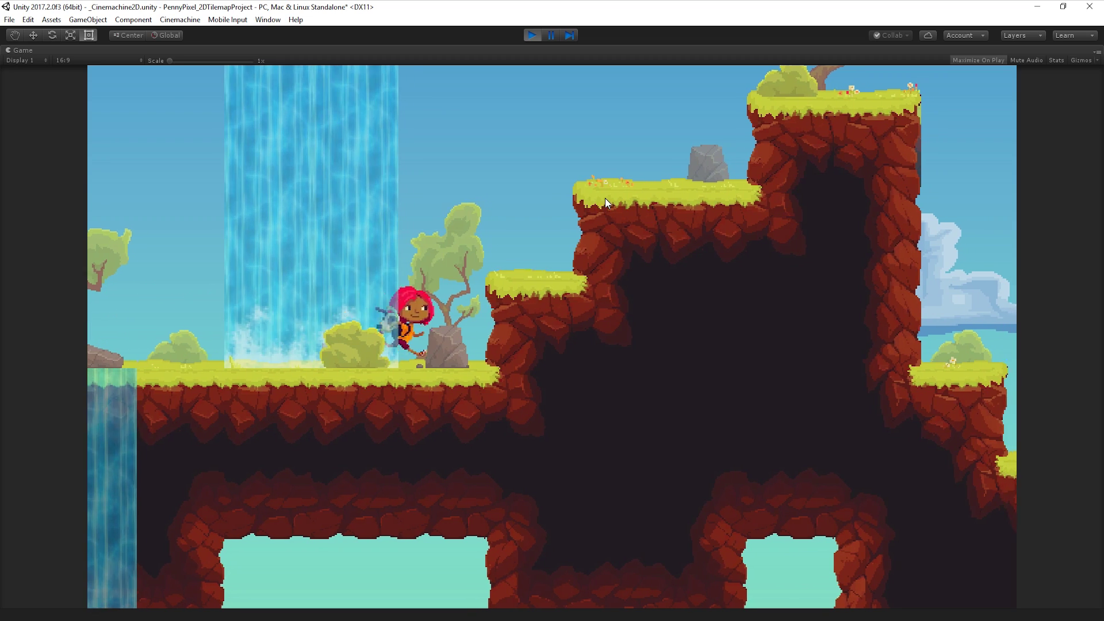
key(space)
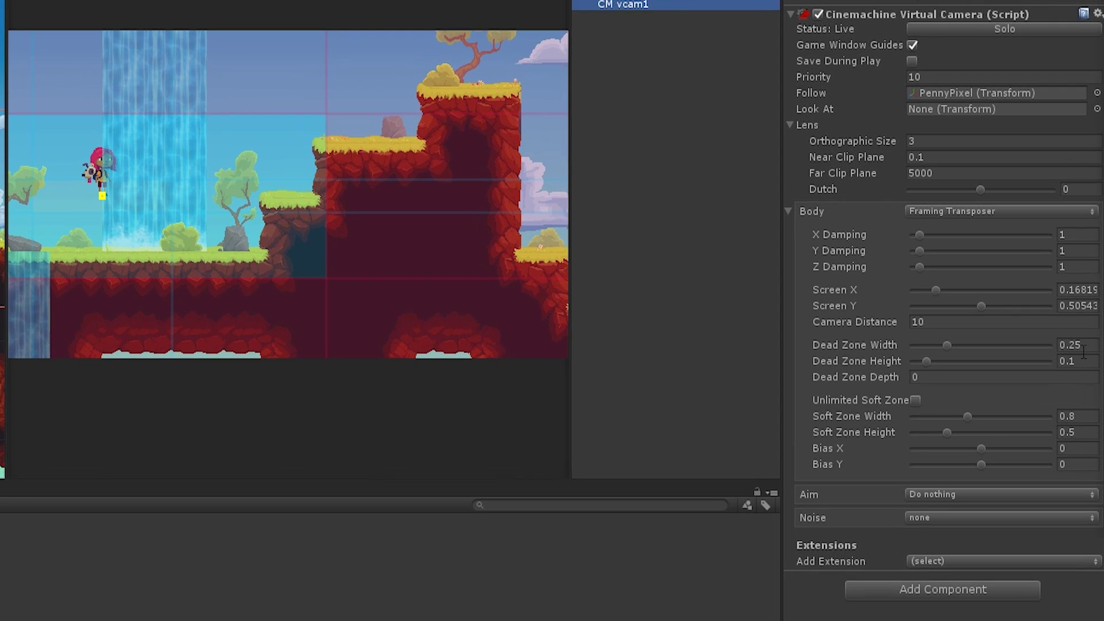
Step: Set CM vcam1's dead zone height to 0 and soft zone height to 0.8
click(1089, 368)
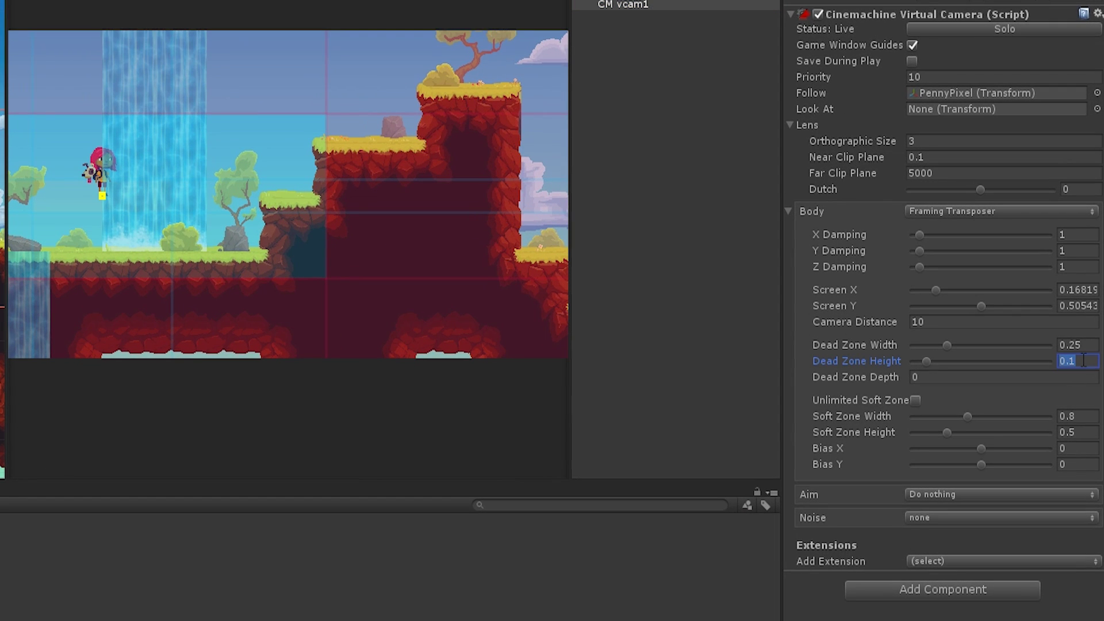
text(0)
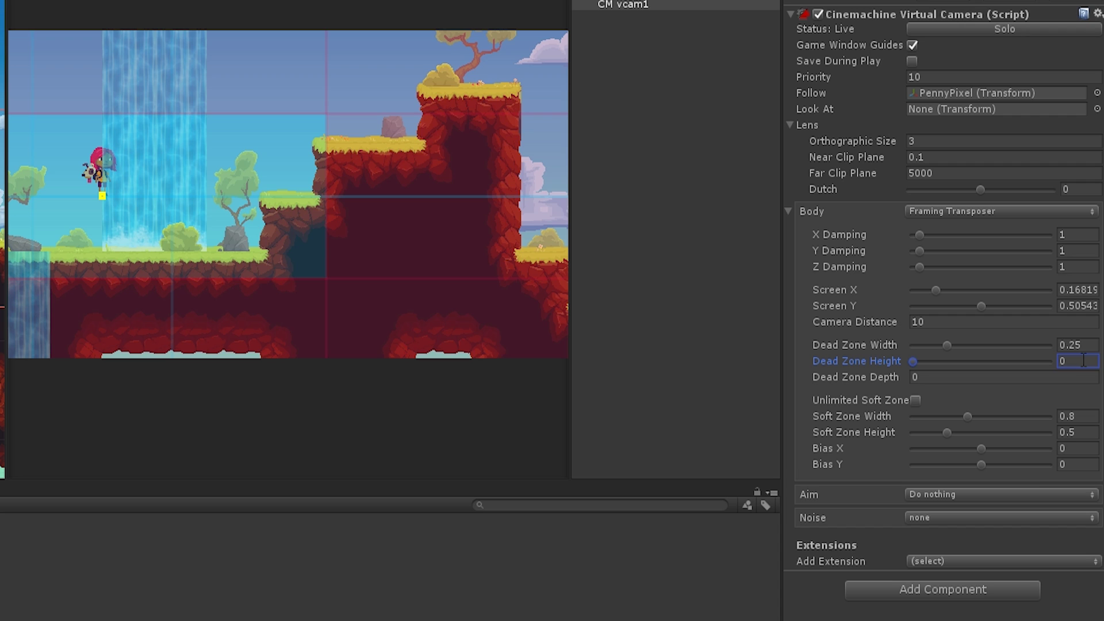
click(1089, 433)
text(0.8)
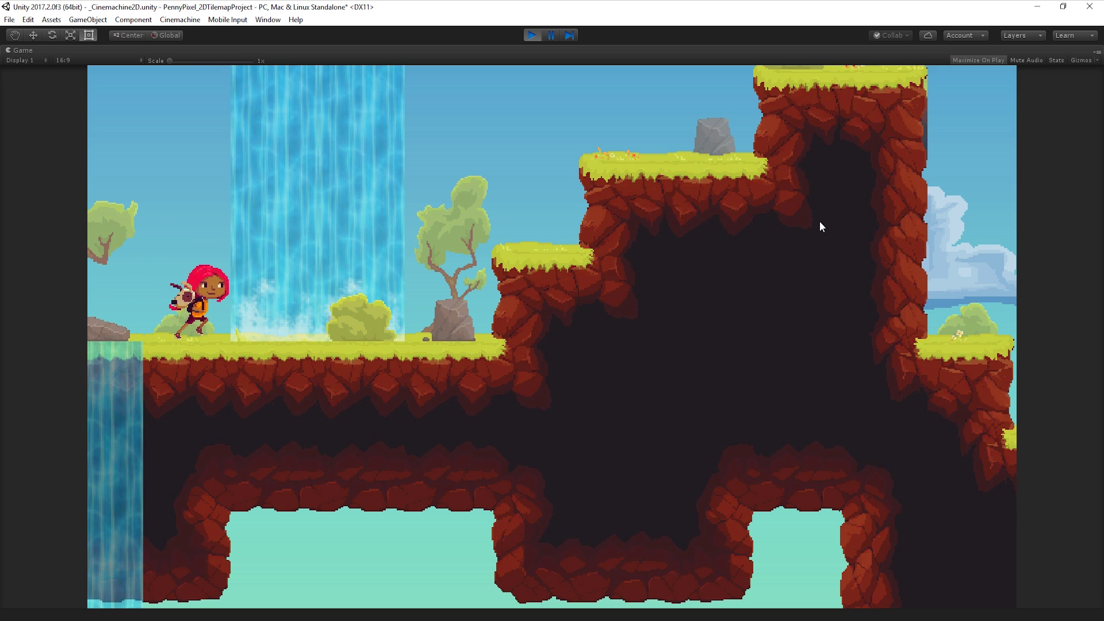
Step: Run PennyPixel right past the waterfall, jumping up the ledges to the rock wall
key(Right)
key(space)
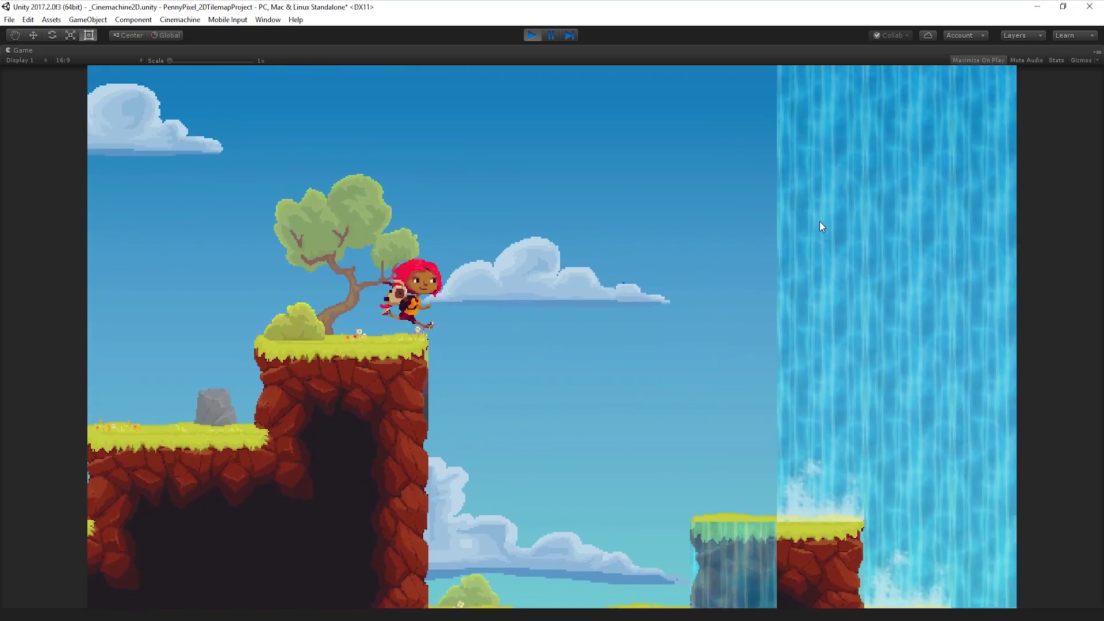
key(space)
key(Right)
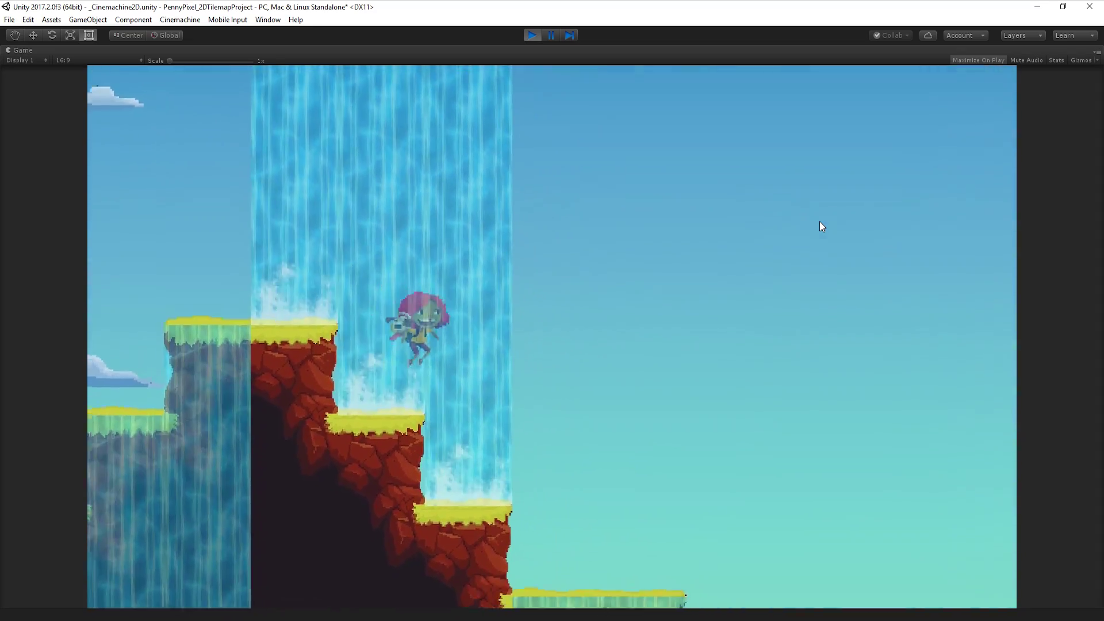
key(space)
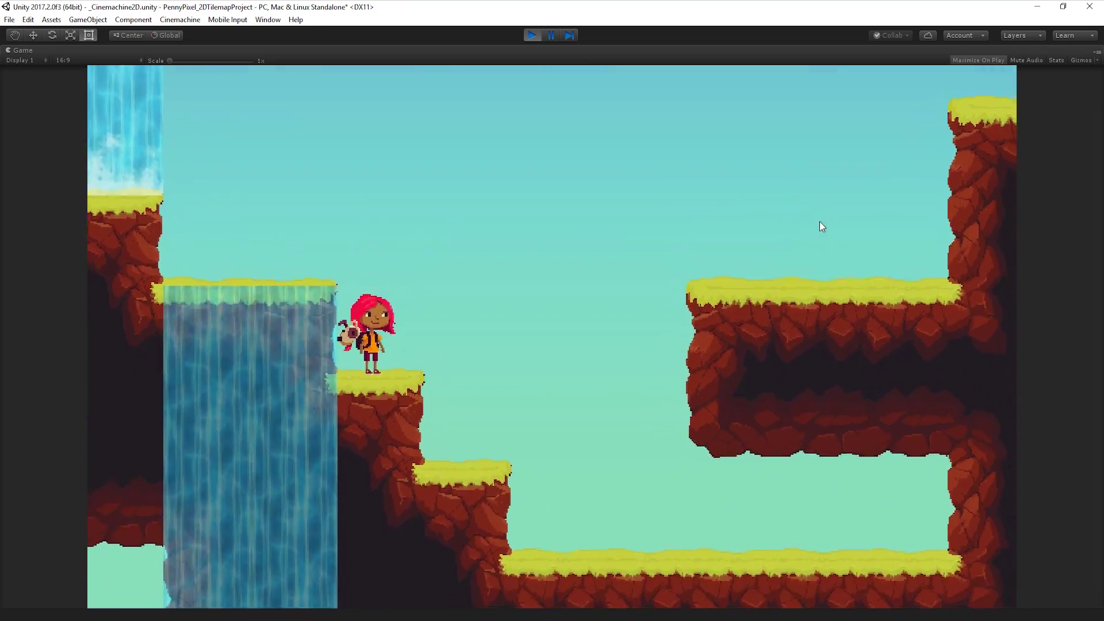
key(space)
key(space)
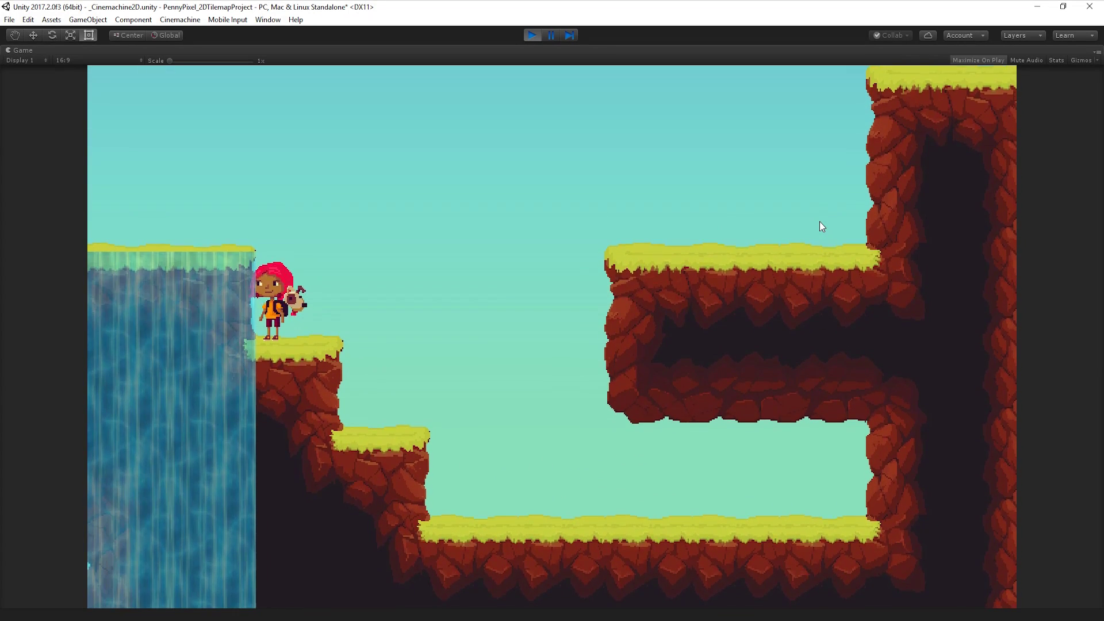
key(space)
key(Right)
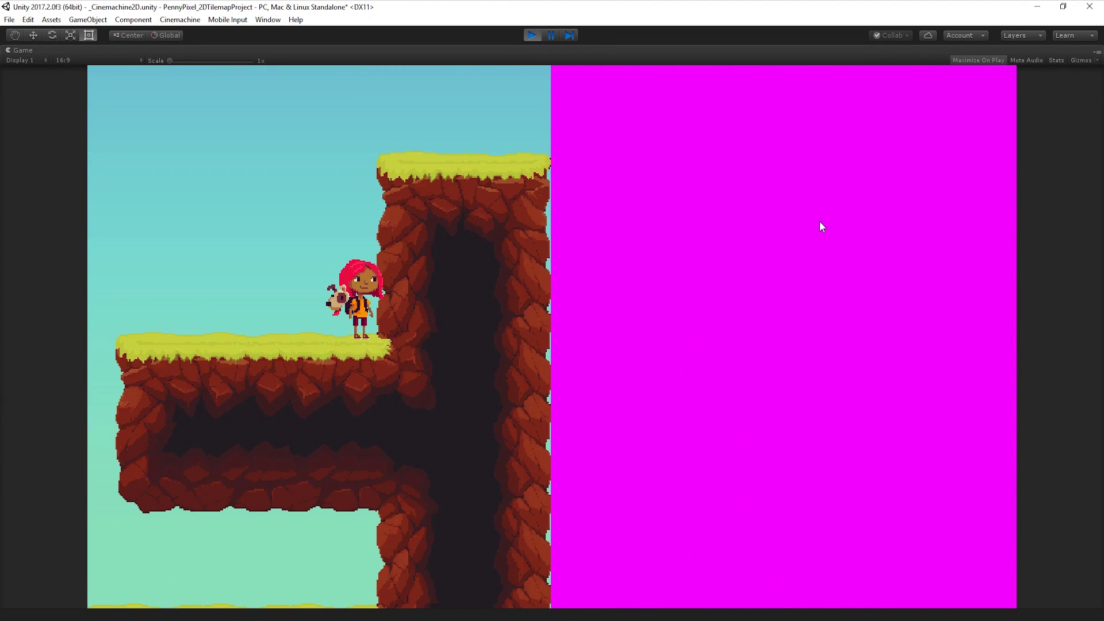
key(space)
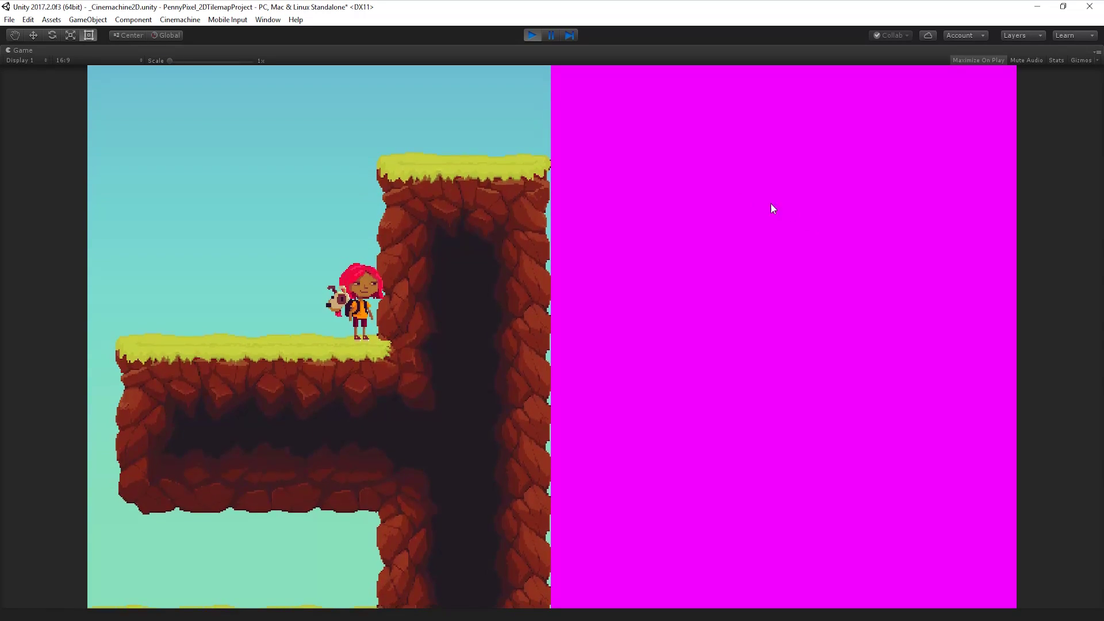
Step: Stop the game, add a CinemachineConfiner extension to CM vcam1, then select and frame SkyGradient
click(529, 38)
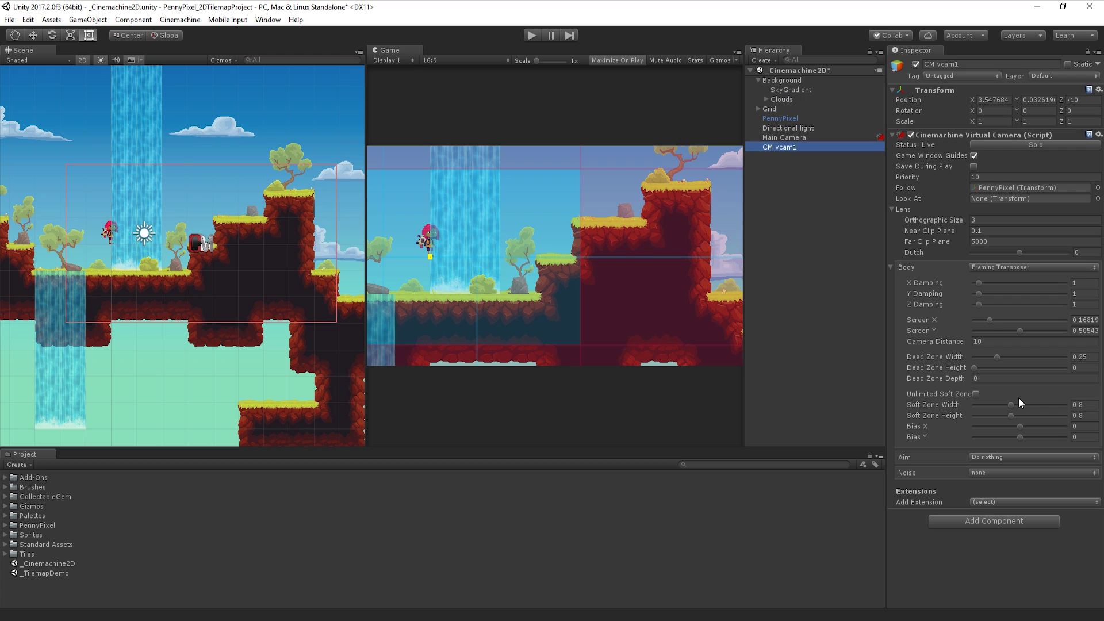
click(991, 500)
click(1024, 542)
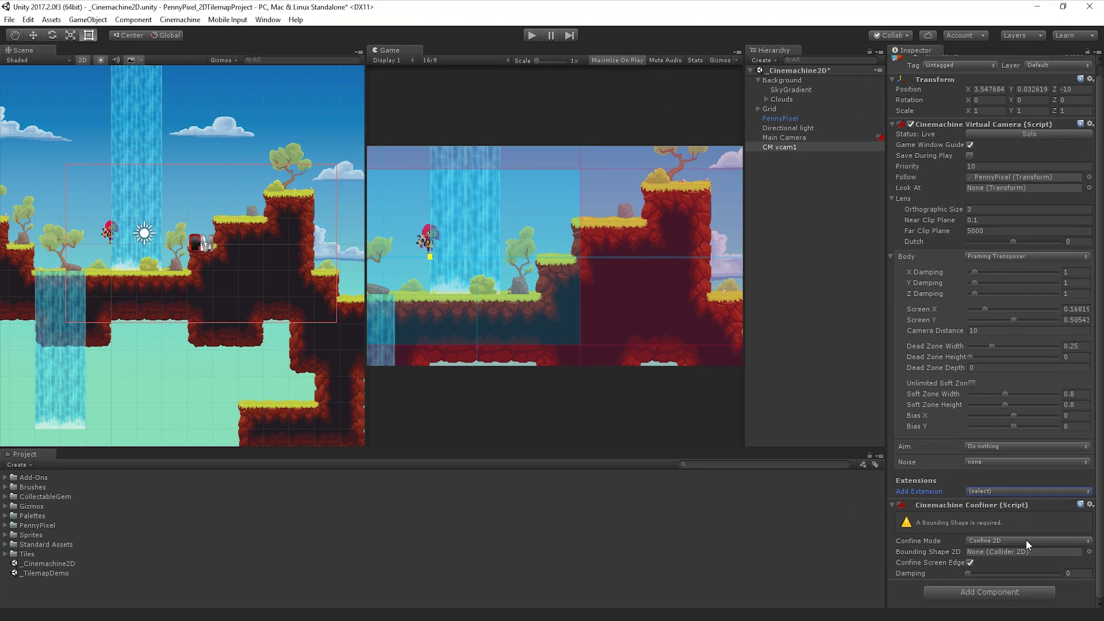
click(791, 88)
key(f)
Step: Add a Polygon Collider 2D to SkyGradient and reshape its points to fit the background
click(994, 345)
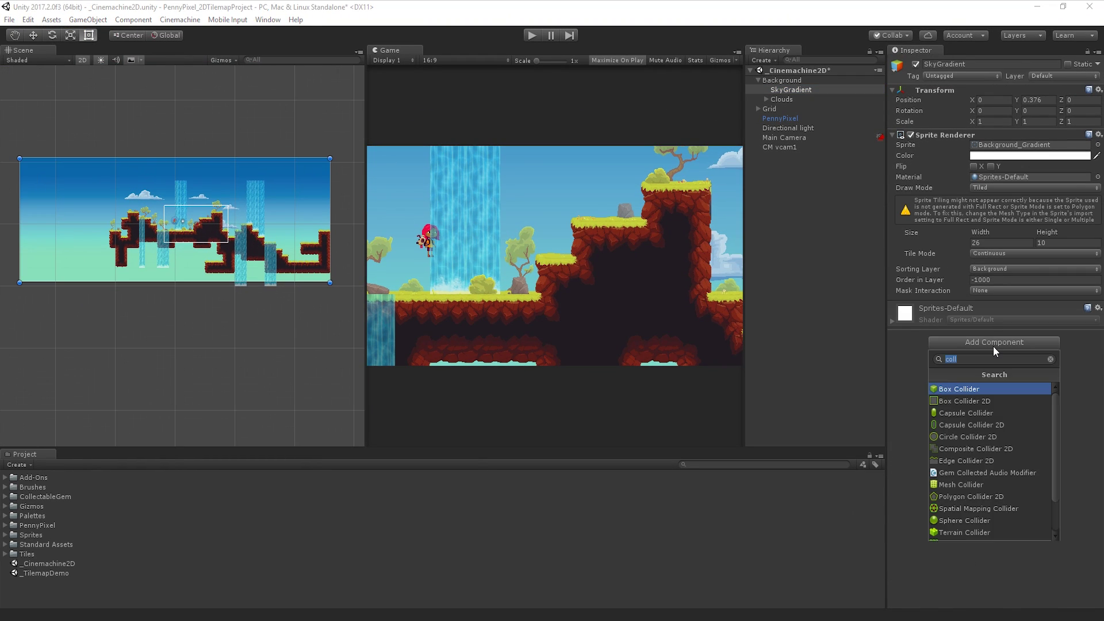
click(972, 495)
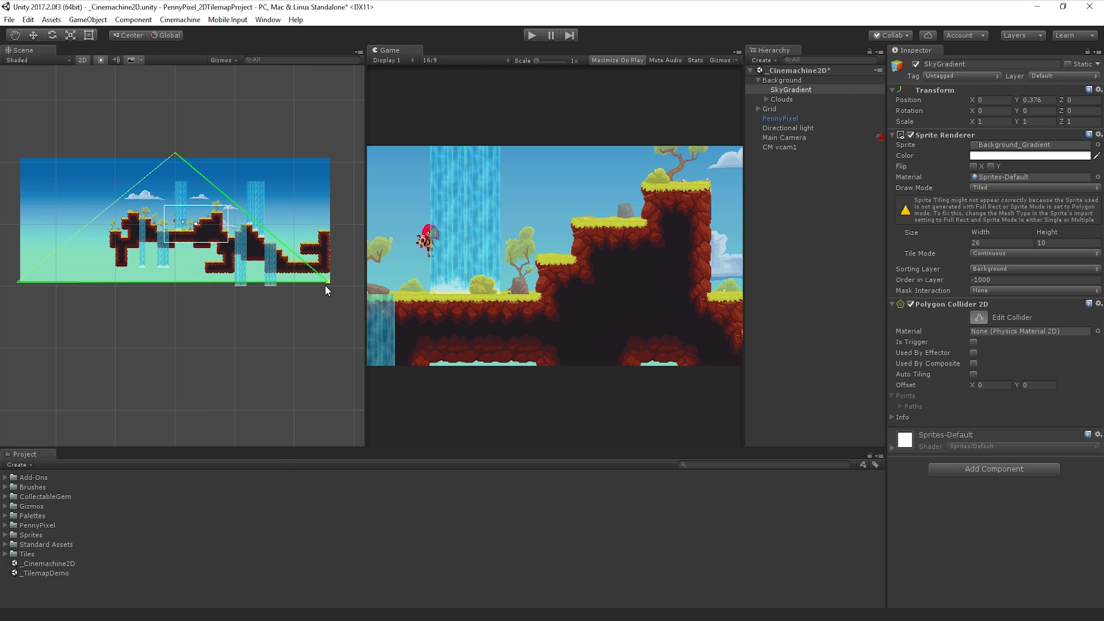
drag(321, 276, 324, 152)
drag(174, 156, 79, 168)
drag(19, 282, 78, 277)
Step: Make the collider a trigger and assign SkyGradient as CM vcam1's Bounding Shape 2D
click(974, 342)
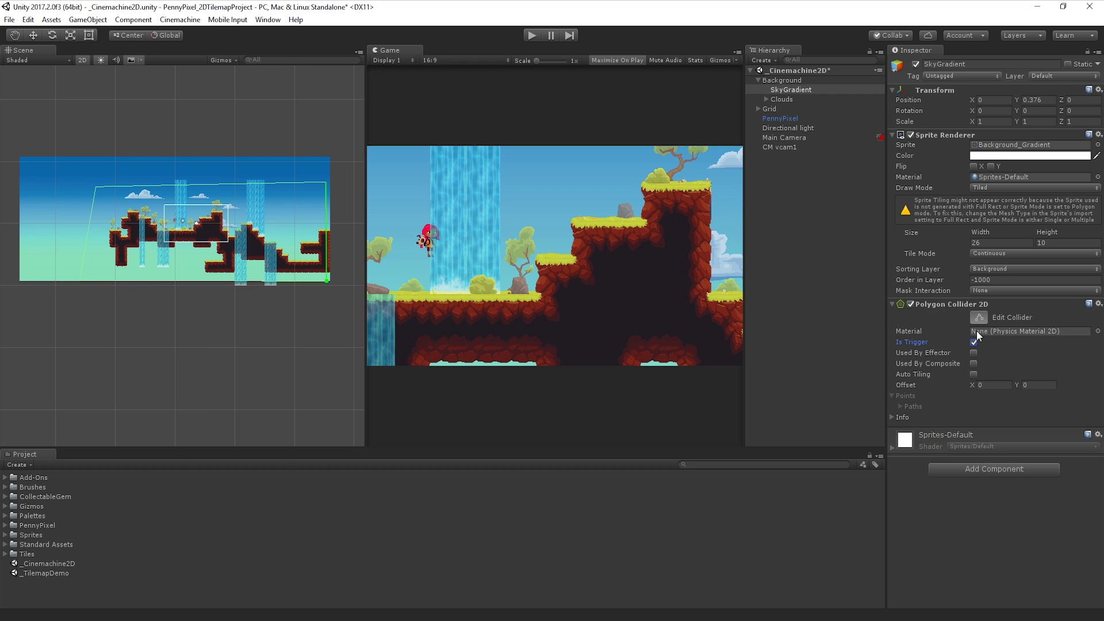
click(779, 146)
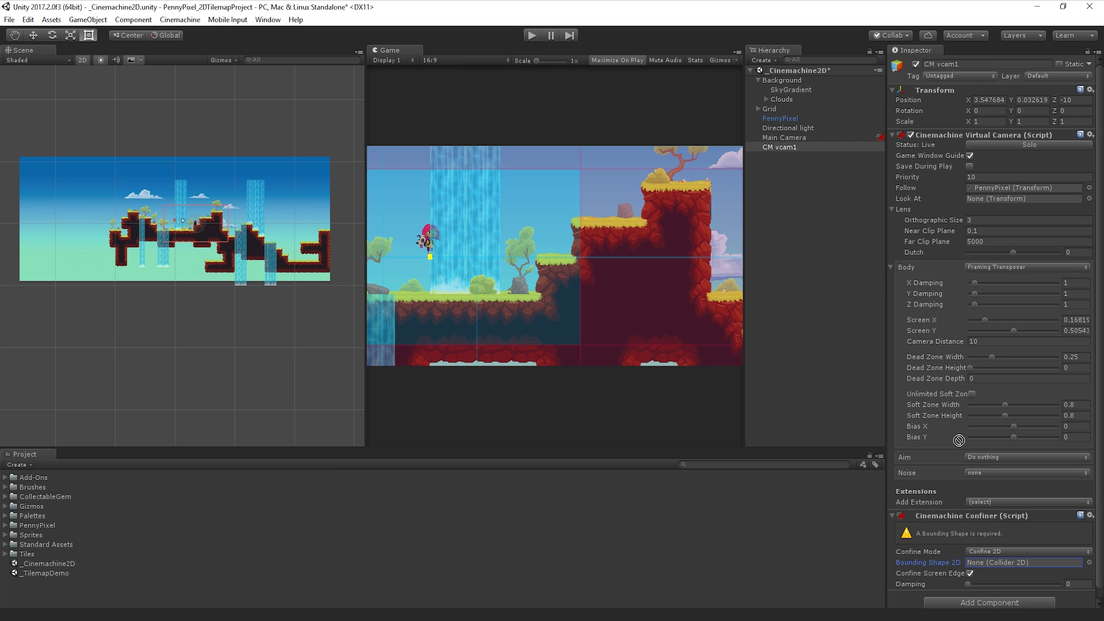
drag(958, 440, 984, 563)
Step: Enter Play mode and run PennyPixel left and right, jumping across ledges and past waterfalls
click(531, 34)
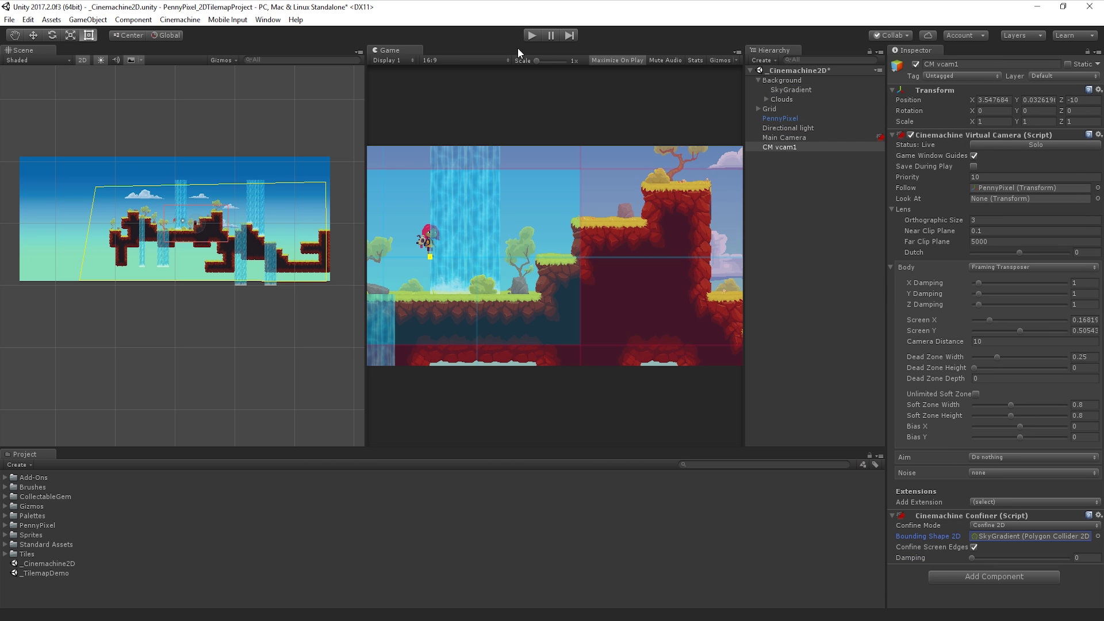
key(Right)
key(space)
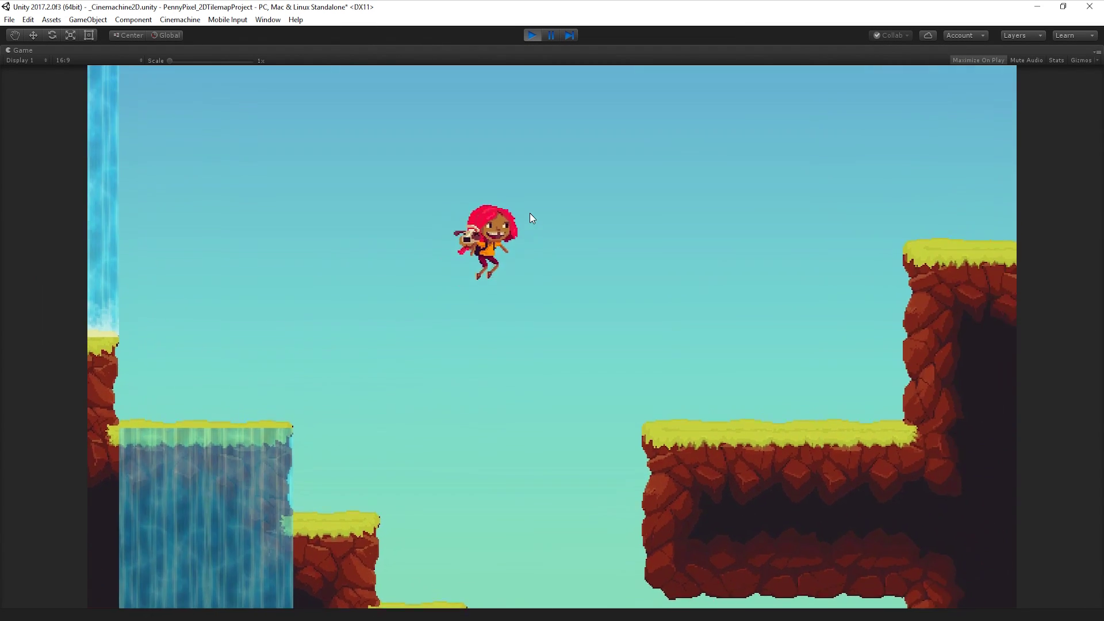
key(Left)
key(space)
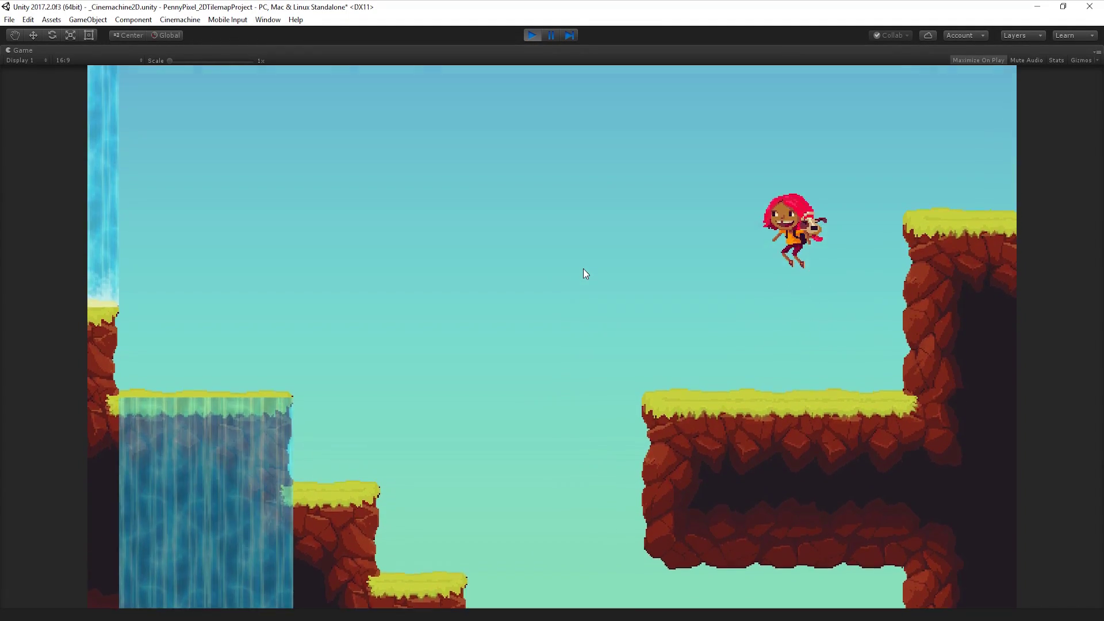
key(Right)
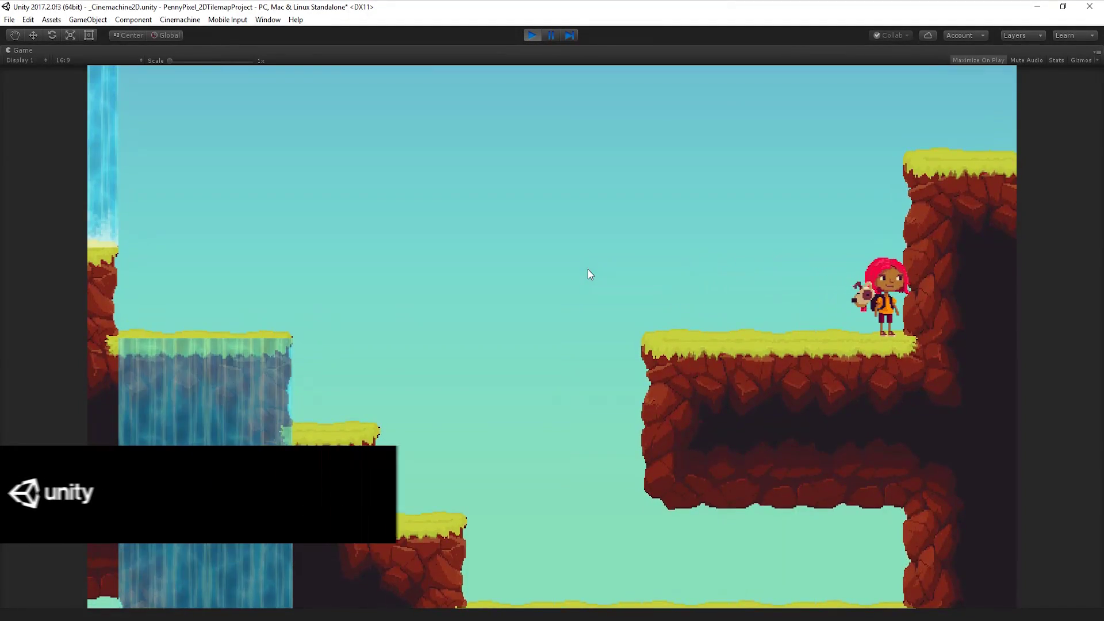
key(space)
key(Left)
key(space)
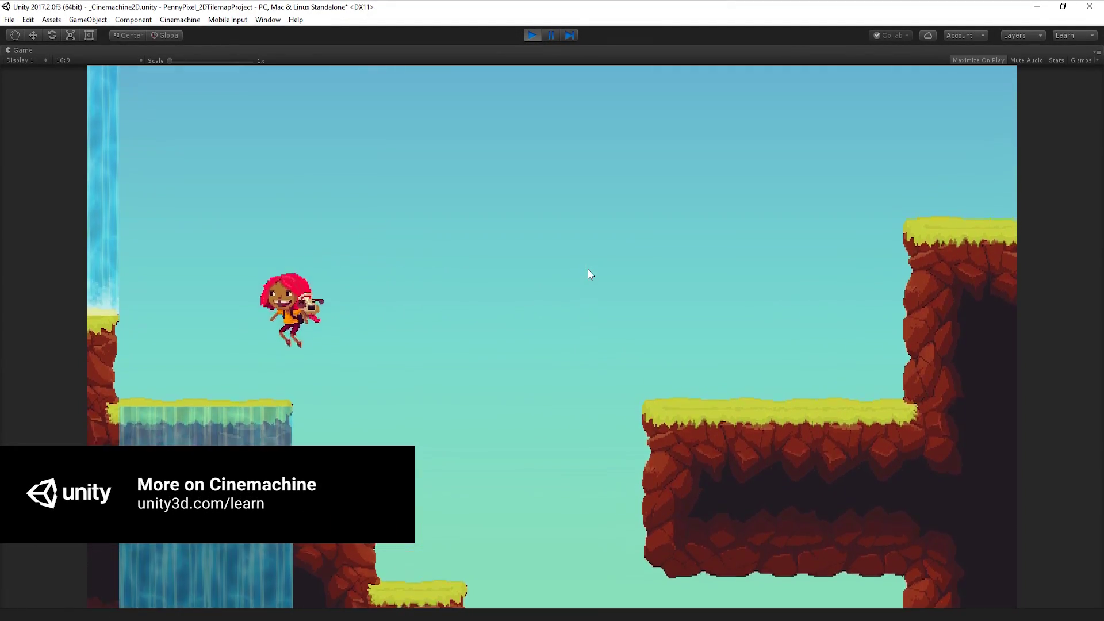
key(Left)
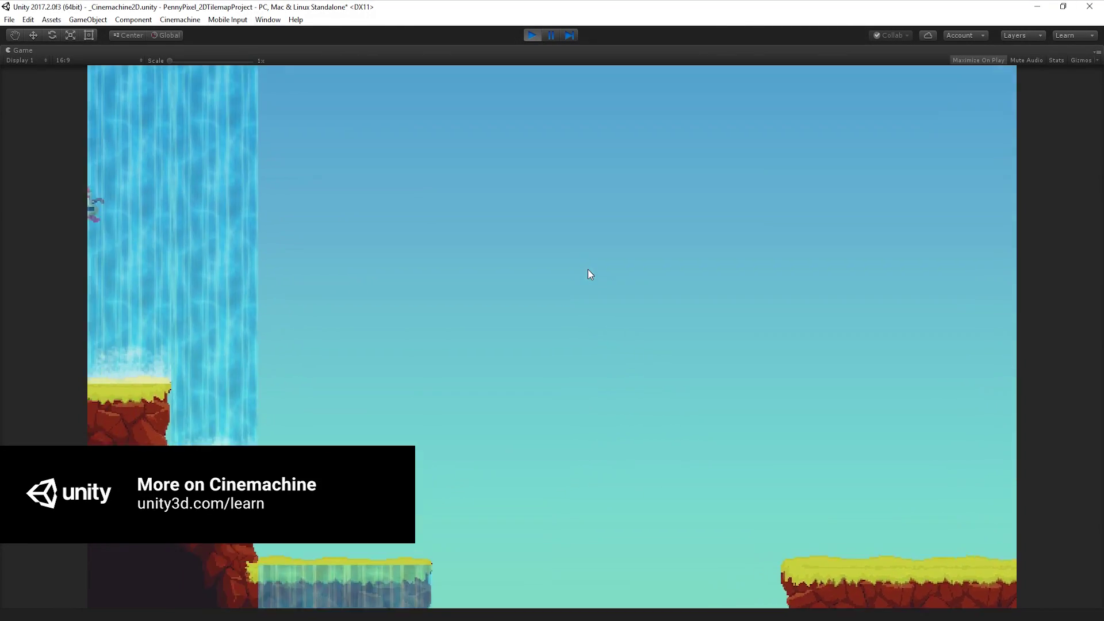
key(Right)
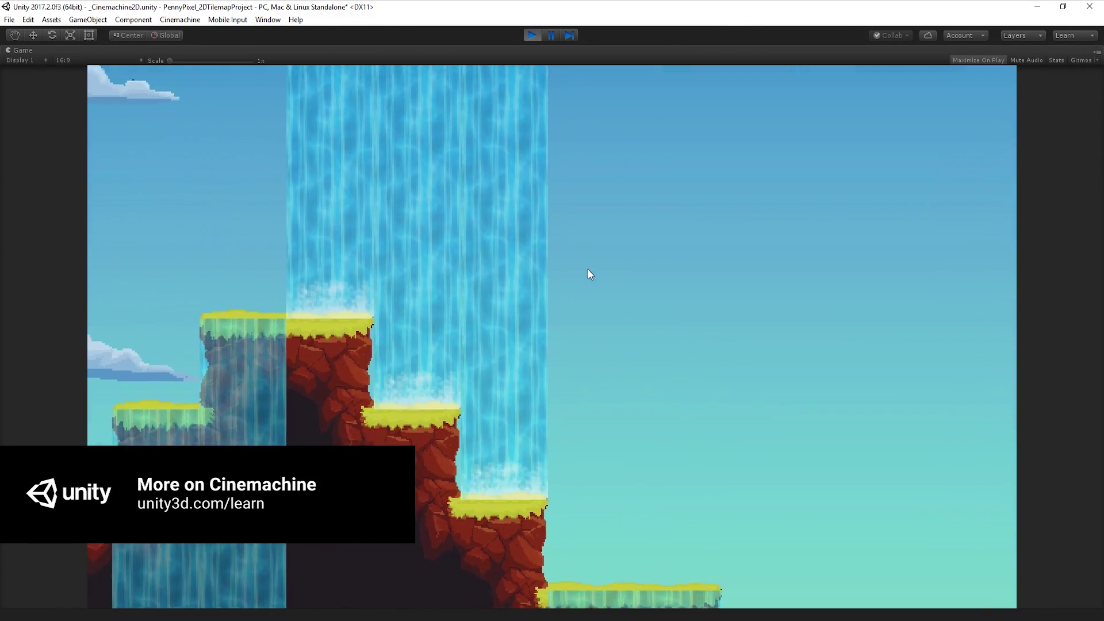
key(space)
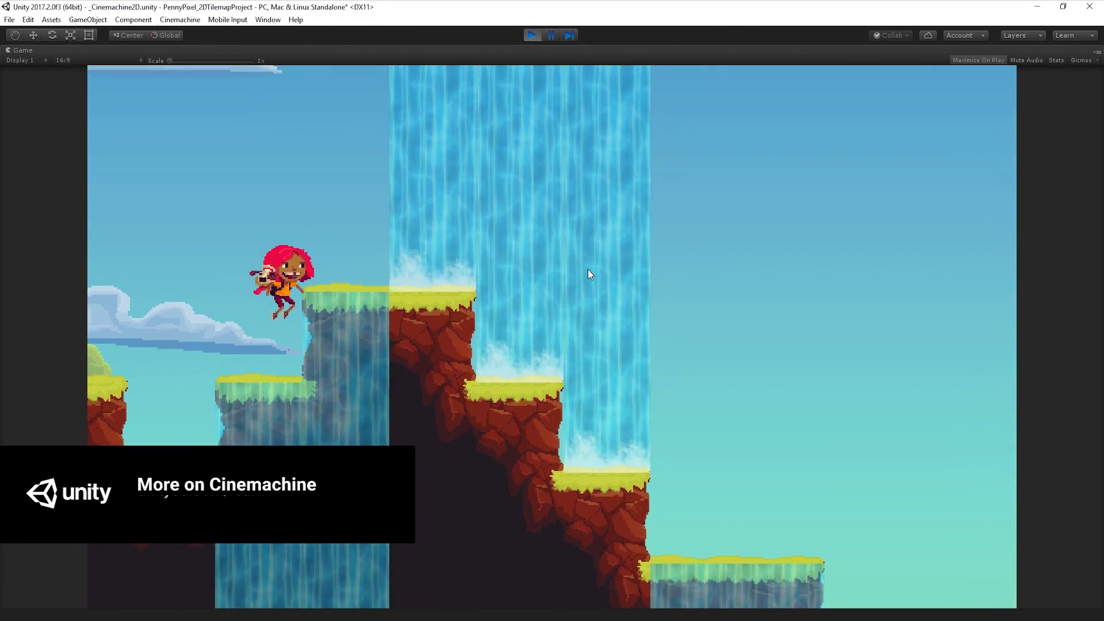
key(space)
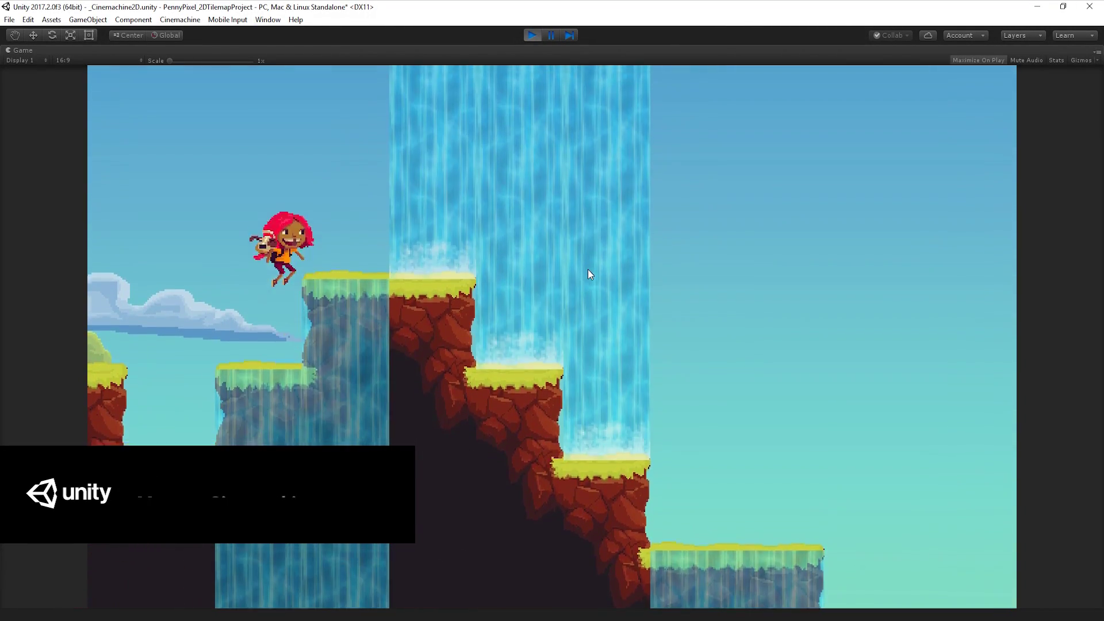